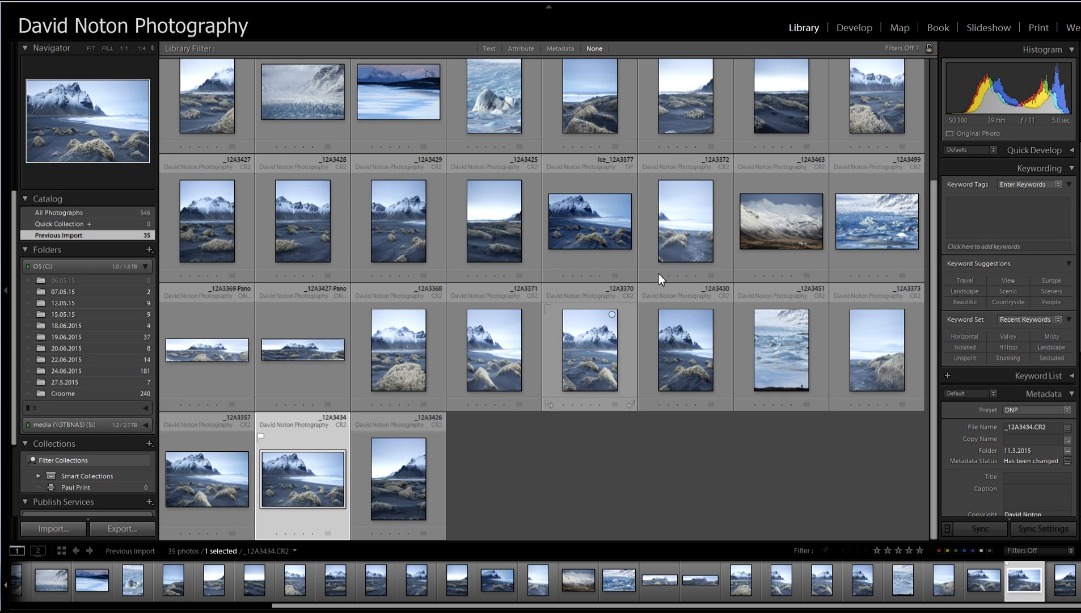
- Open the selected beach and mountain photo for developing, and set Blacks to −21 and Whites to +7
{"action": "left_click", "coordinate": [856, 27]}
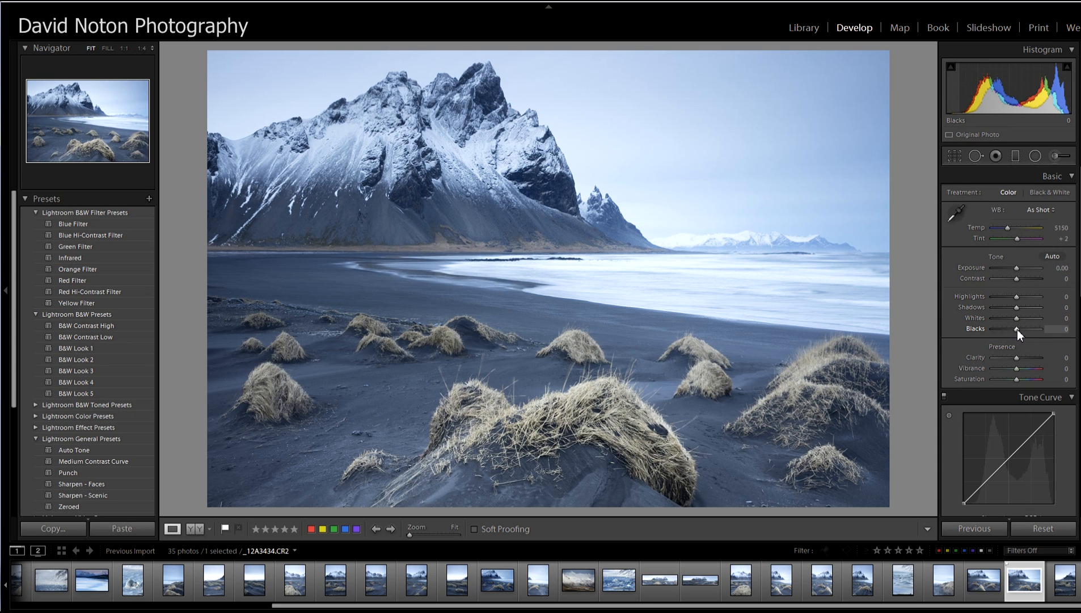
{"action": "key", "text": "alt"}
{"action": "left_click_drag", "start_coordinate": [1017, 330], "coordinate": [1012, 331]}
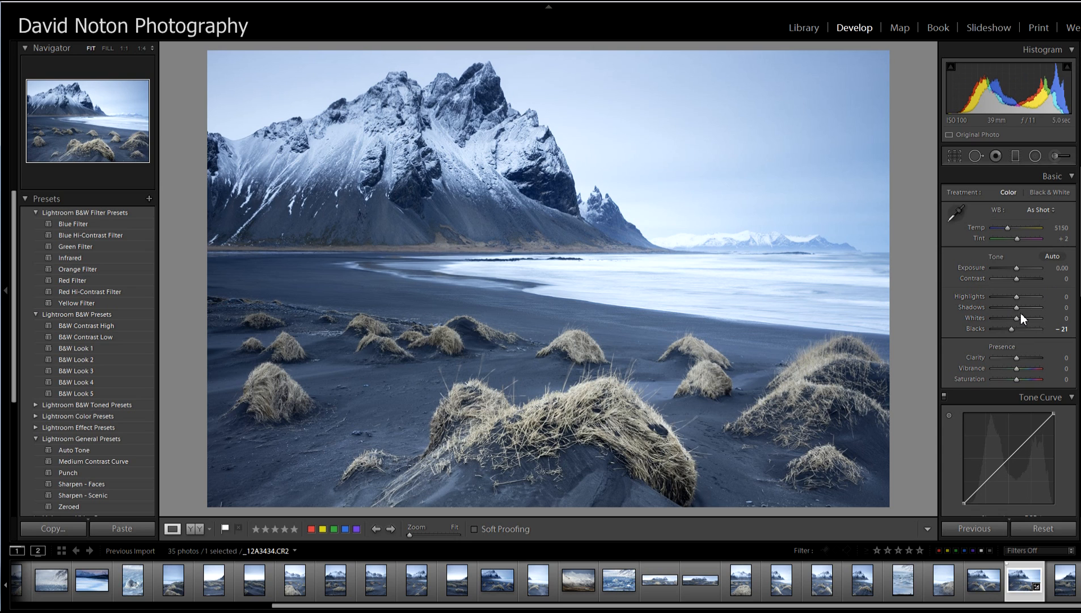
{"action": "left_click_drag", "start_coordinate": [1017, 315], "coordinate": [1017, 318]}
{"action": "scroll", "coordinate": [1009, 341], "scroll_direction": "down", "scroll_amount": 2}
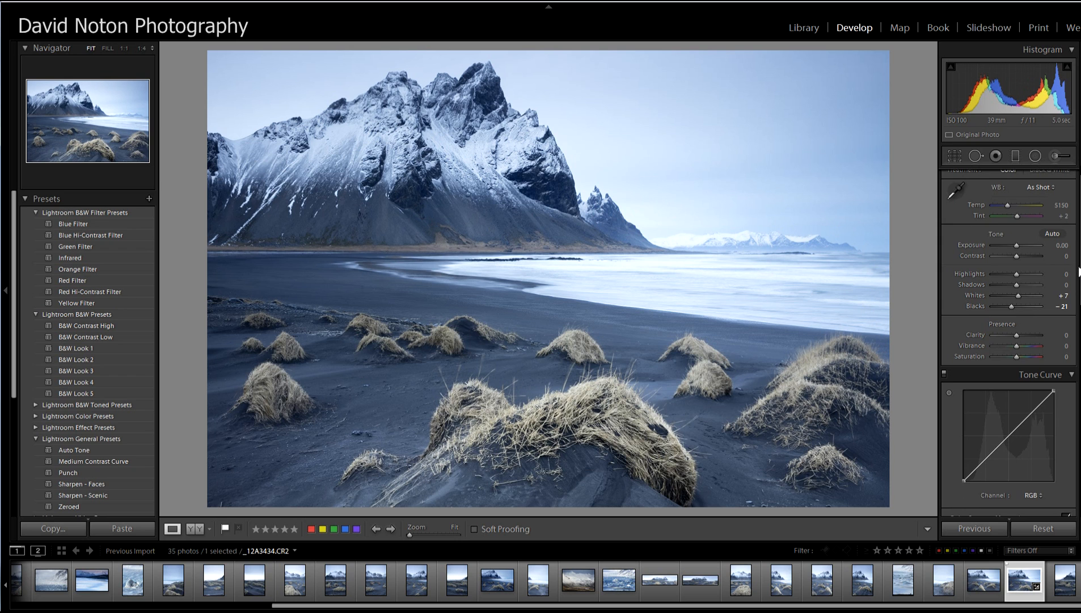
- Add a midpoint to the RGB tone curve and lower the photo's Highlights to −52
{"action": "left_click_drag", "start_coordinate": [1016, 440], "coordinate": [1011, 435]}
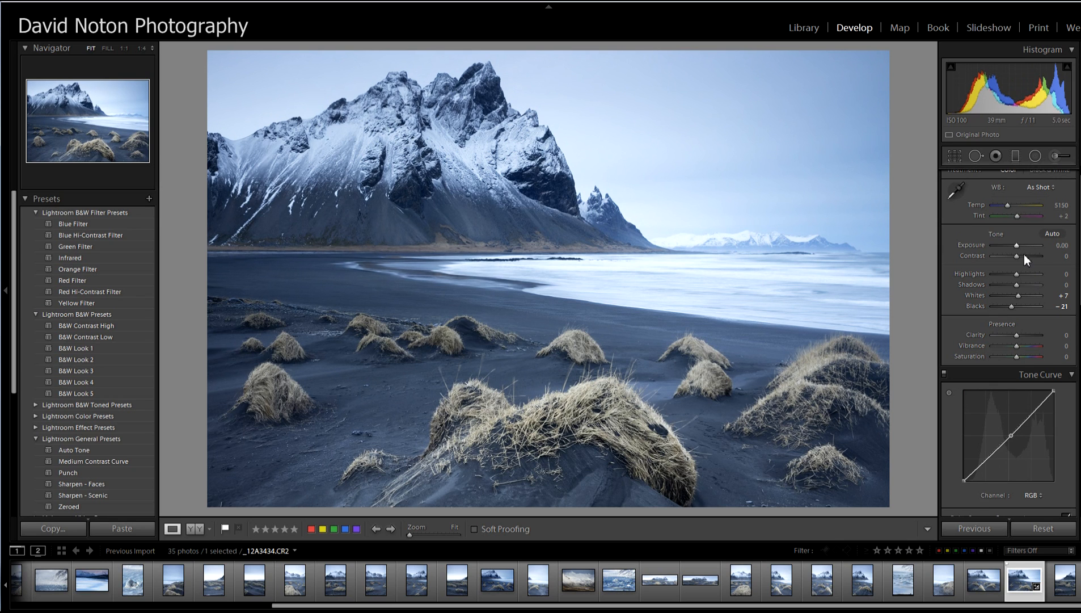
{"action": "left_click_drag", "start_coordinate": [1016, 274], "coordinate": [1013, 275]}
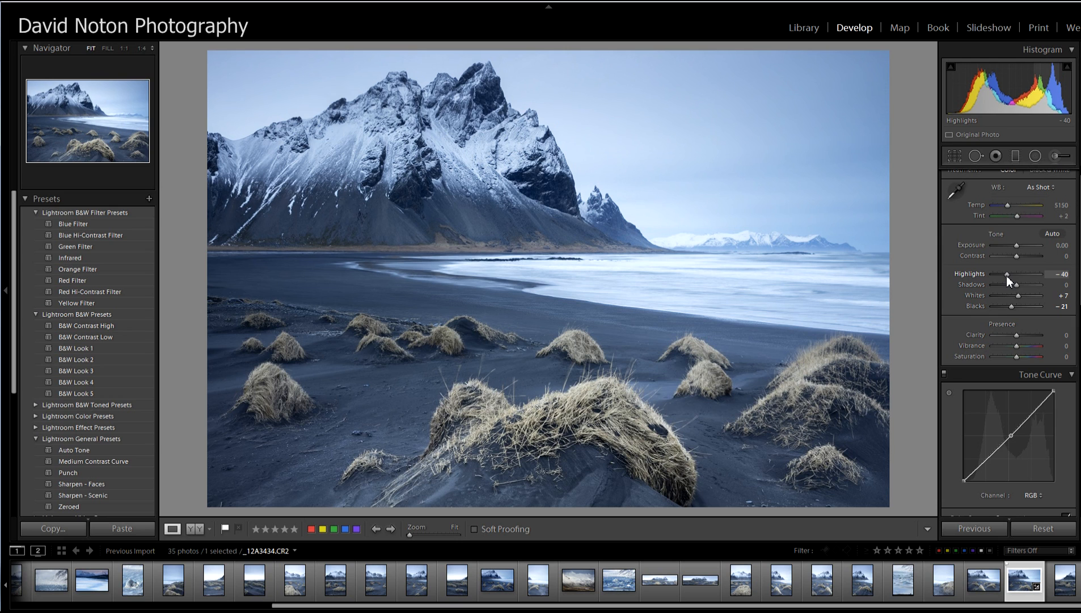
{"action": "left_click_drag", "start_coordinate": [1007, 277], "coordinate": [1007, 275]}
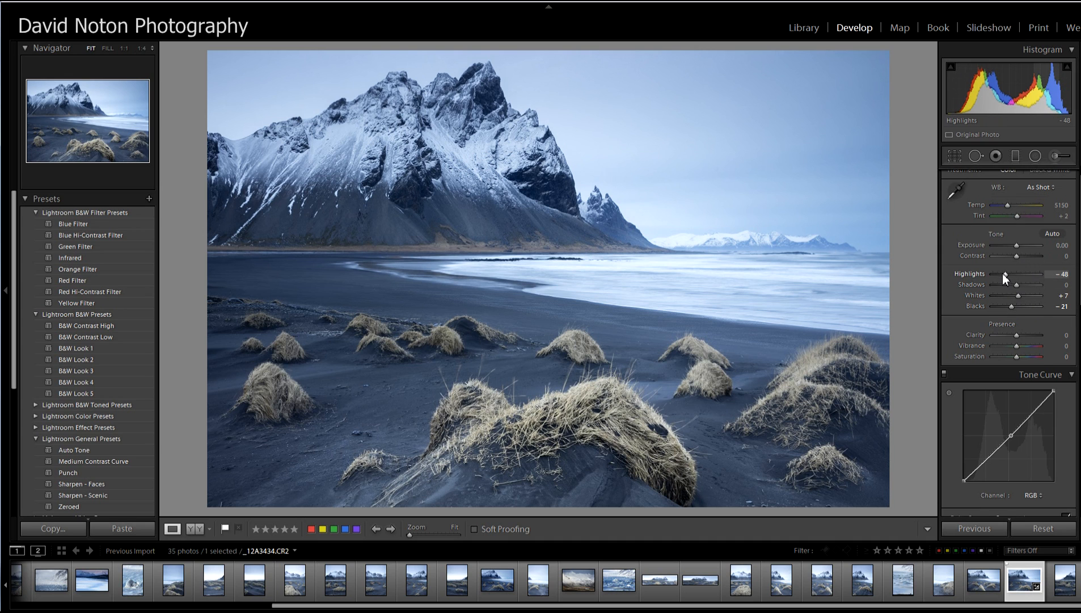
{"action": "left_click_drag", "start_coordinate": [1007, 274], "coordinate": [1004, 274]}
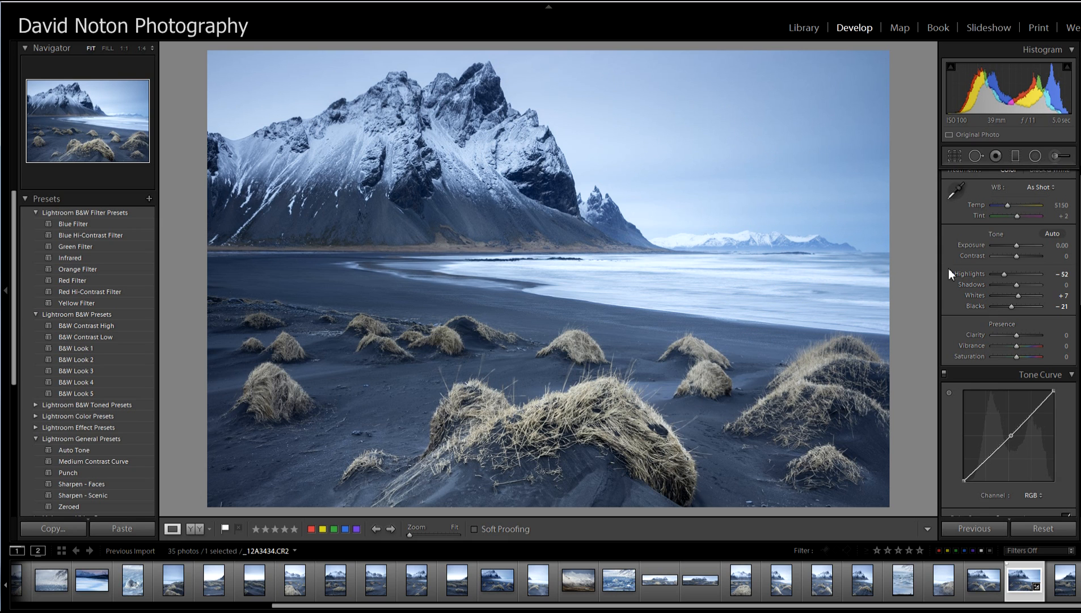
- Draw a level graduated filter from the upper sky down to the shoreline, and set its exposure to −0.31 with the mask overlay hidden
{"action": "left_click", "coordinate": [1015, 157]}
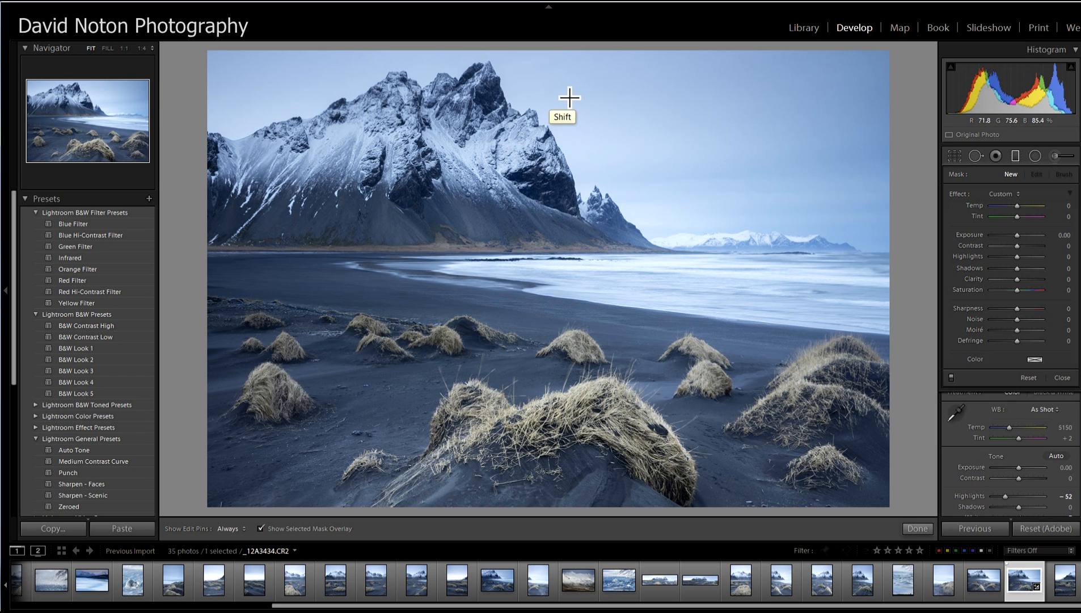
{"action": "left_click_drag", "start_coordinate": [556, 85], "coordinate": [592, 266]}
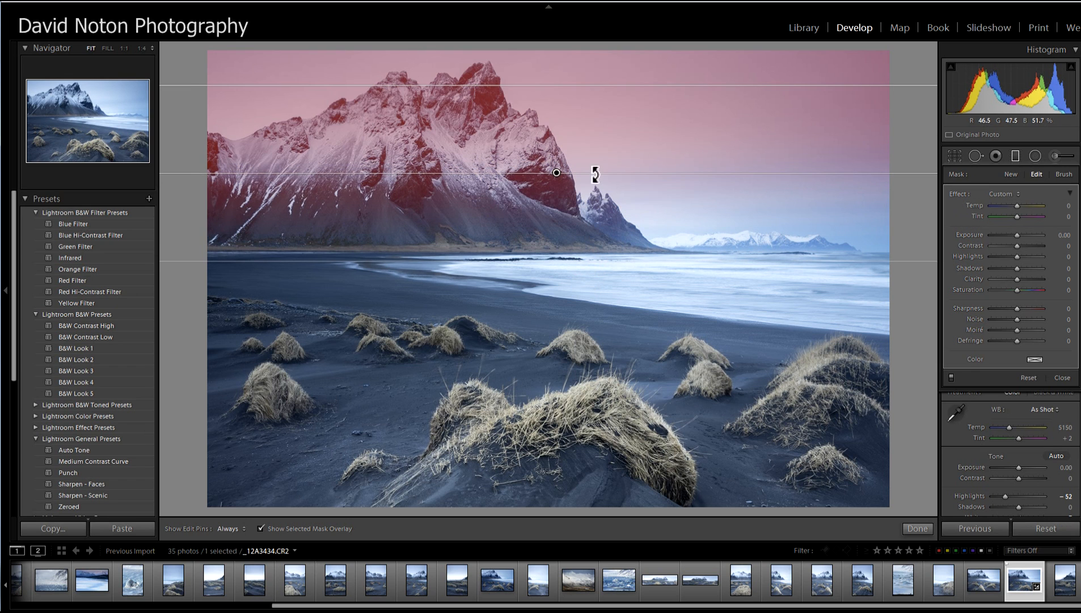
{"action": "left_click_drag", "start_coordinate": [592, 88], "coordinate": [593, 70]}
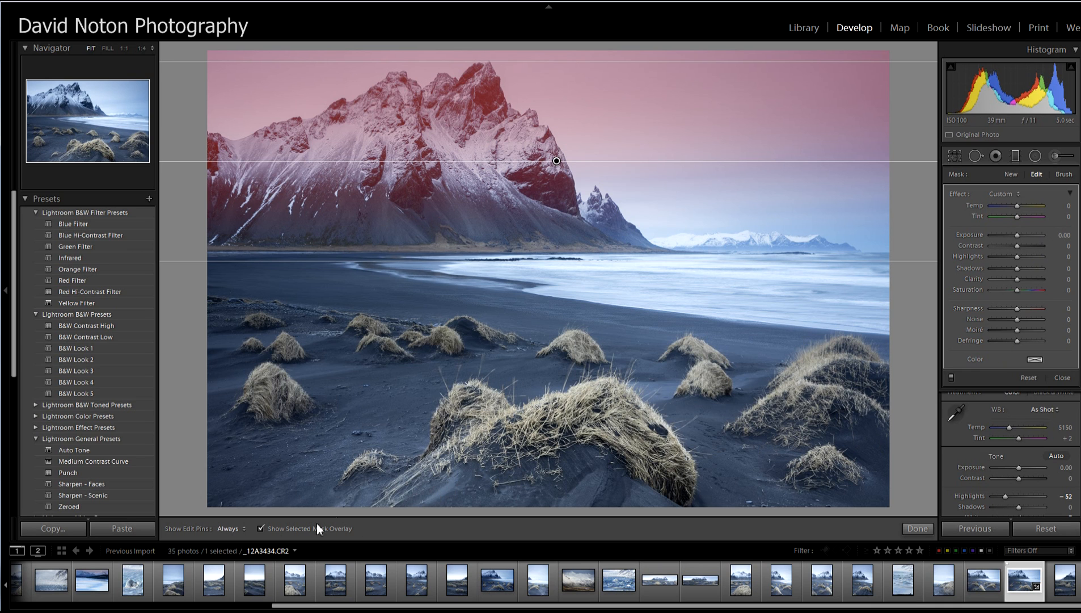
{"action": "left_click", "coordinate": [262, 528]}
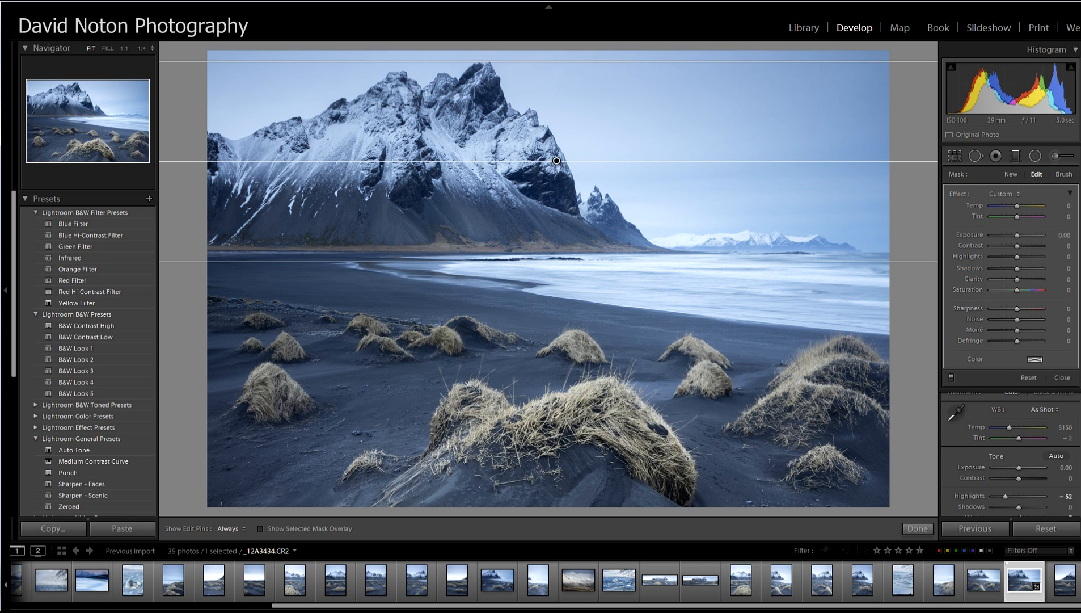
{"action": "left_click_drag", "start_coordinate": [1016, 236], "coordinate": [1014, 236]}
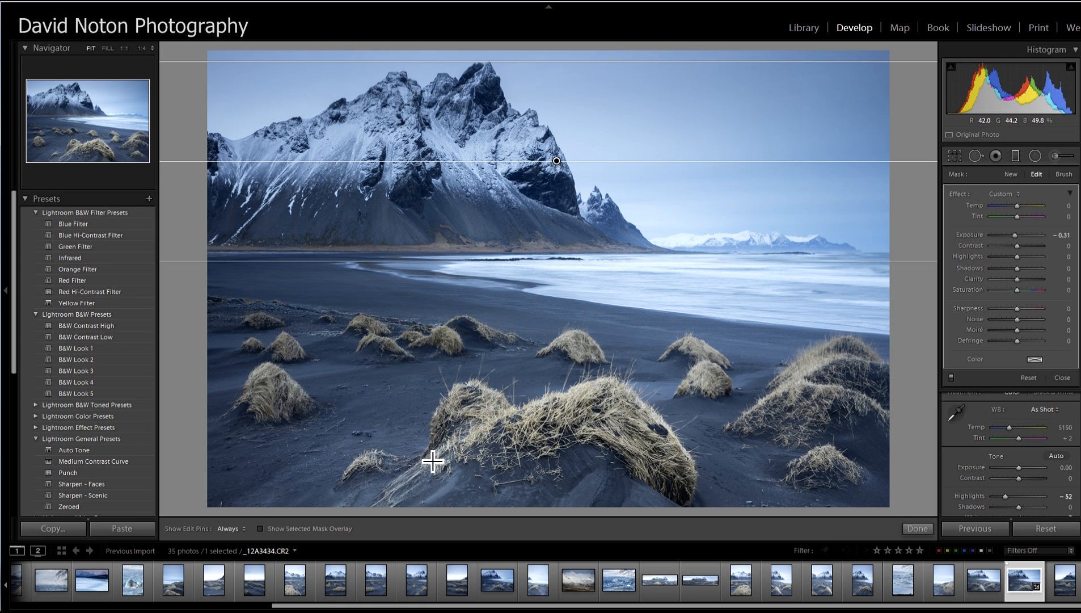
- Show the mask overlay and erase the graduated filter from the mountain's upper snowy slopes with a size 11 brush
{"action": "left_click", "coordinate": [261, 529]}
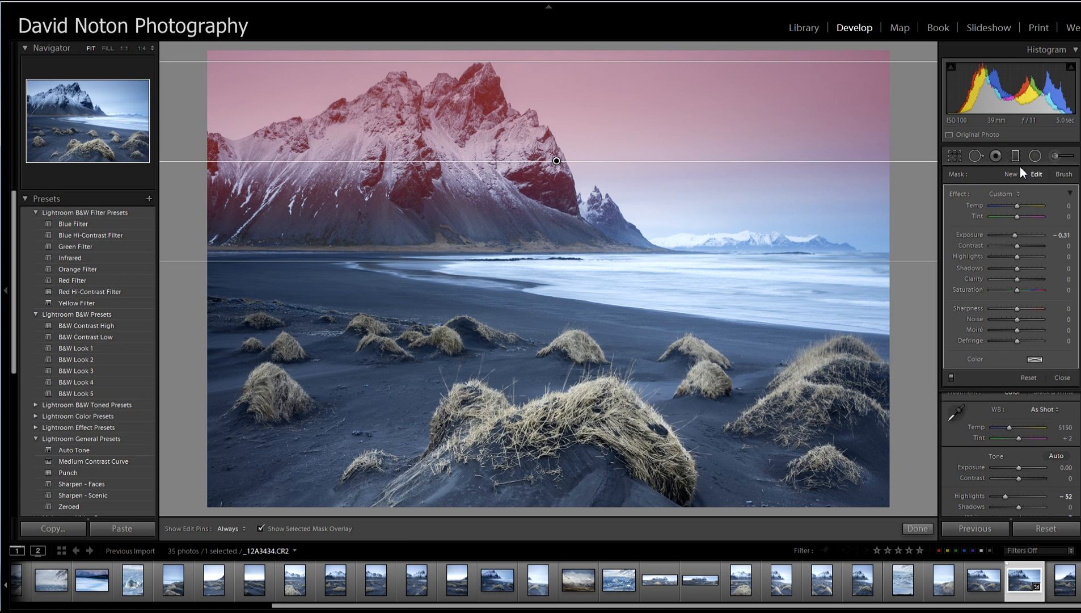
{"action": "left_click", "coordinate": [1065, 176]}
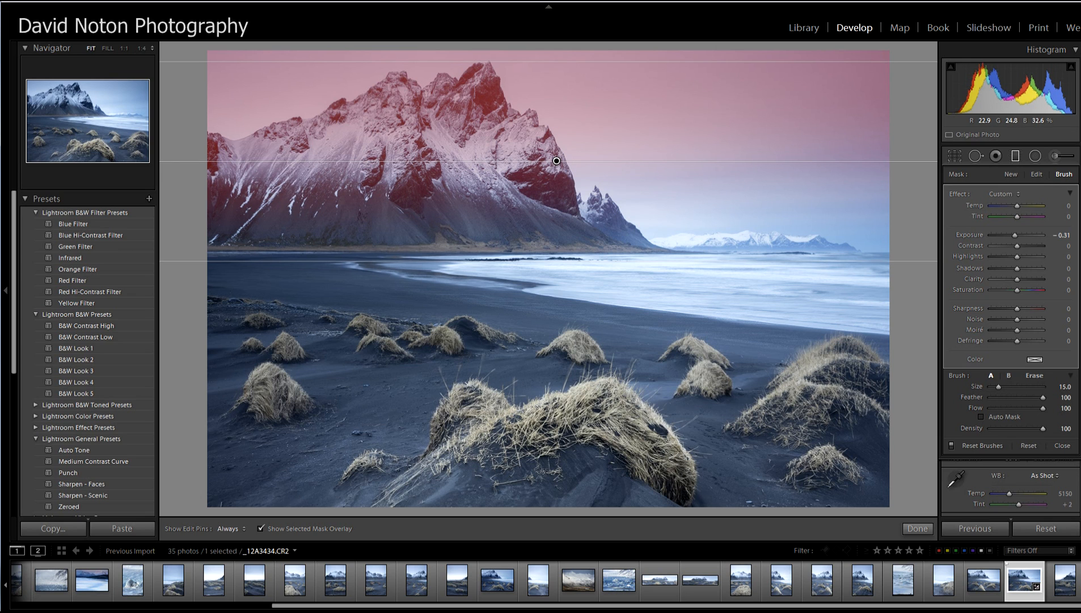
{"action": "key", "text": "alt"}
{"action": "key", "text": "alt"}
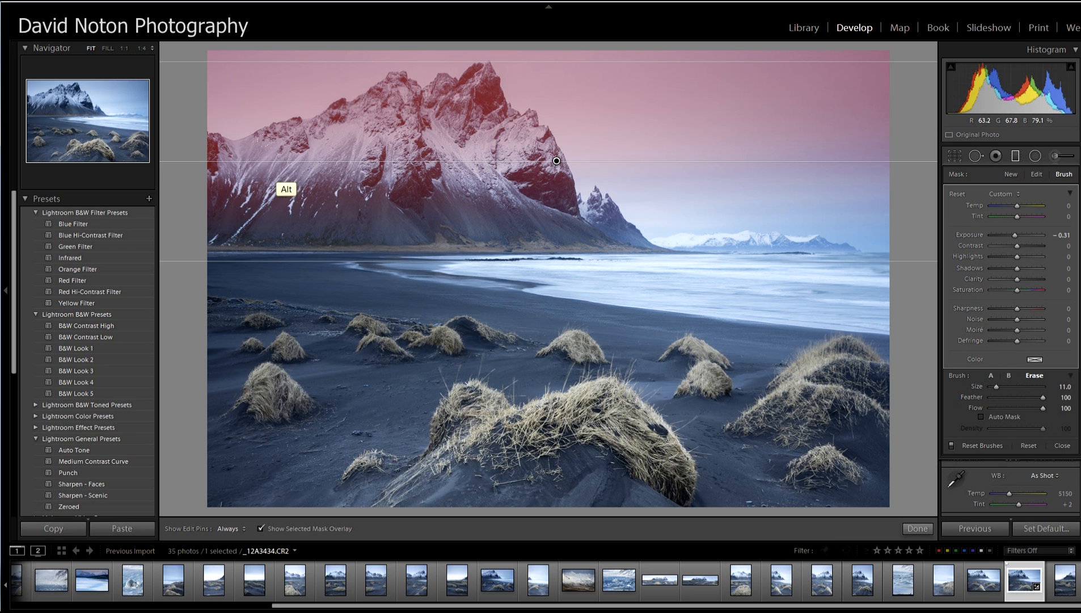
{"action": "key", "text": "h"}
{"action": "mouse_move", "coordinate": [310, 156]}
{"action": "left_mouse_down"}
{"action": "mouse_move", "coordinate": [359, 124]}
{"action": "mouse_move", "coordinate": [374, 105]}
{"action": "mouse_move", "coordinate": [414, 109]}
{"action": "mouse_move", "coordinate": [414, 86]}
{"action": "mouse_move", "coordinate": [443, 71]}
{"action": "mouse_move", "coordinate": [452, 79]}
{"action": "mouse_move", "coordinate": [459, 61]}
{"action": "mouse_move", "coordinate": [477, 103]}
{"action": "mouse_move", "coordinate": [544, 183]}
{"action": "left_mouse_up"}
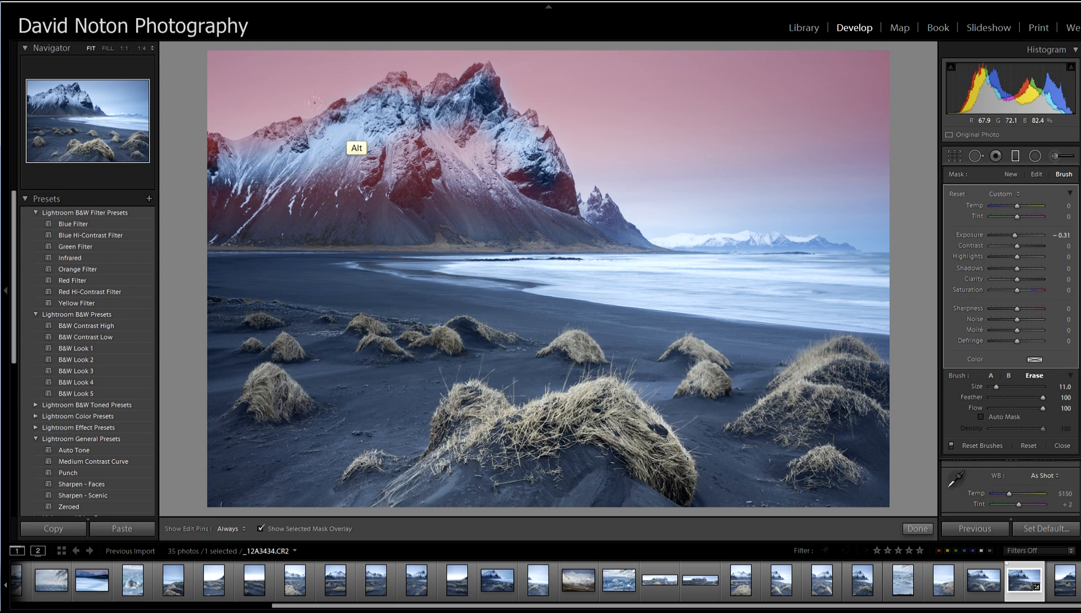
- Erase the remaining graduated filter mask from the mountain's dark rock faces and lower slopes
{"action": "key", "text": "h"}
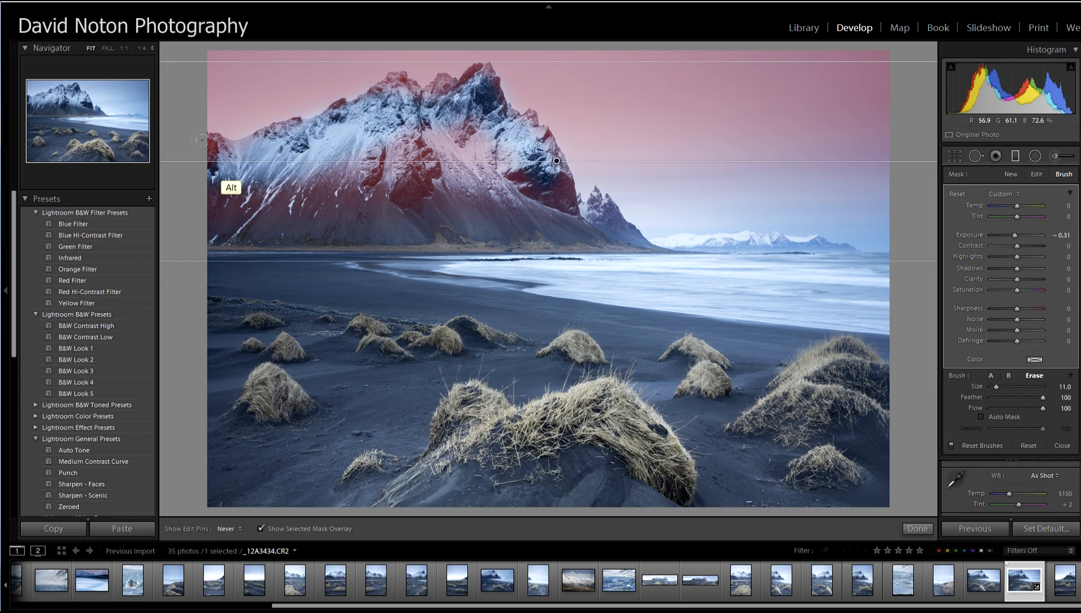
{"action": "key", "text": "h"}
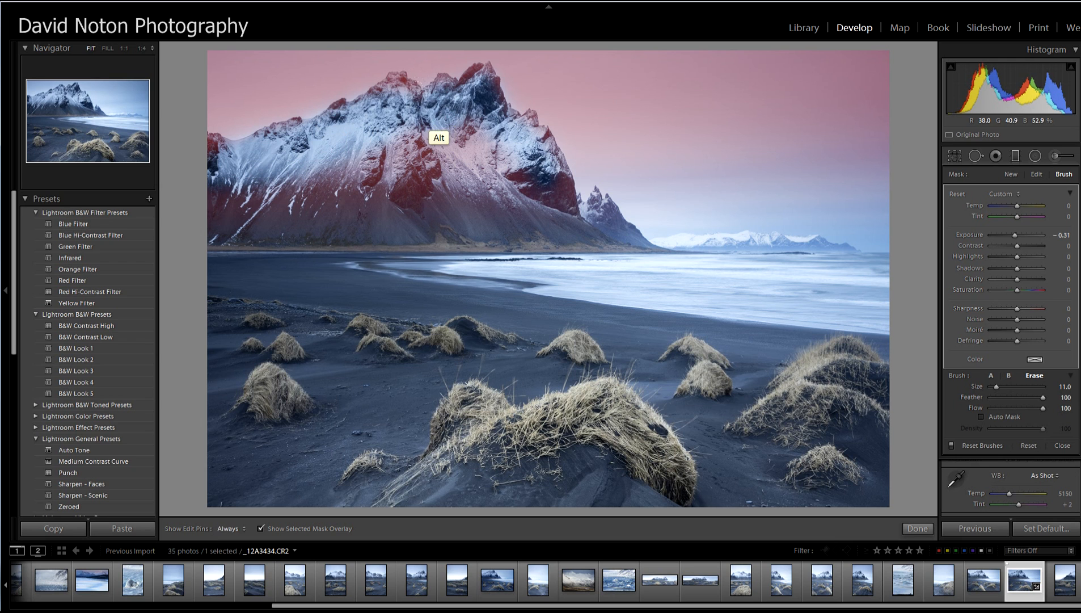
{"action": "key", "text": "h"}
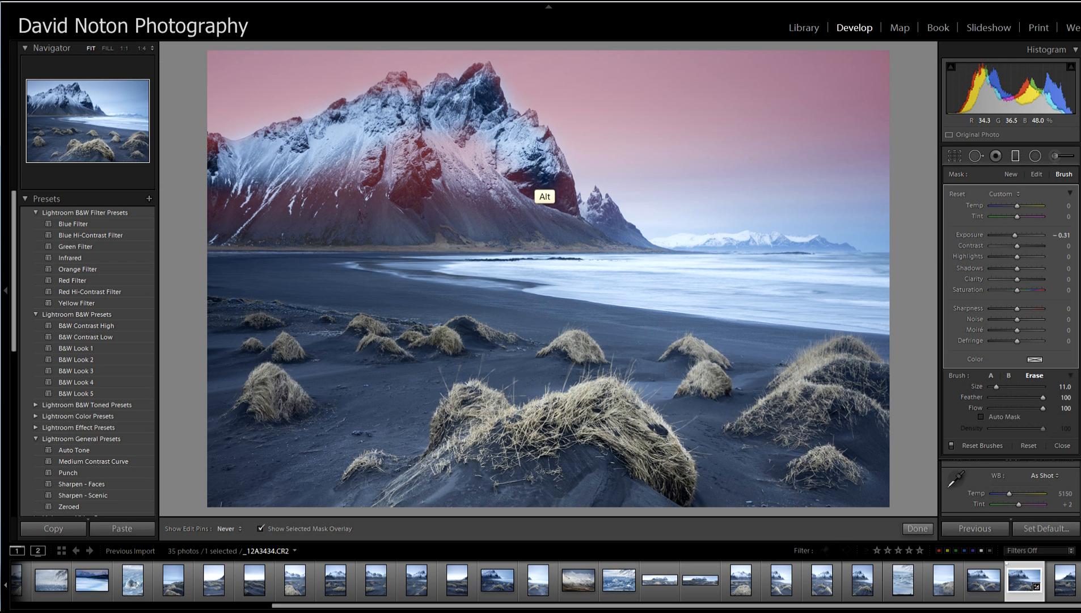
{"action": "key", "text": "h"}
{"action": "right_click", "coordinate": [555, 197]}
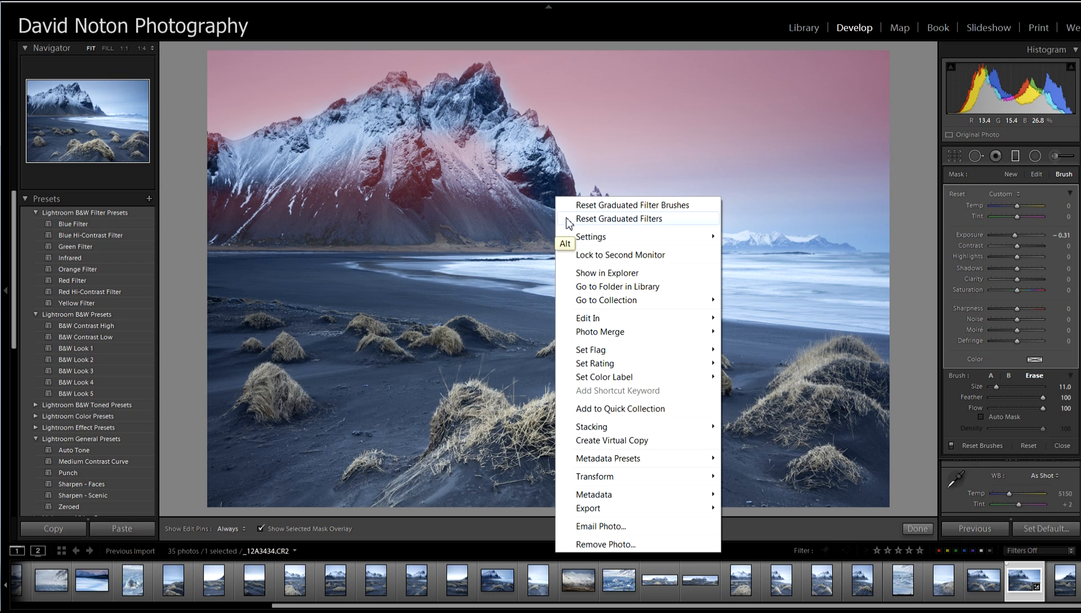
{"action": "left_click", "coordinate": [548, 174]}
{"action": "mouse_move", "coordinate": [555, 213]}
{"action": "left_mouse_down"}
{"action": "mouse_move", "coordinate": [503, 190]}
{"action": "mouse_move", "coordinate": [357, 178]}
{"action": "mouse_move", "coordinate": [457, 181]}
{"action": "mouse_move", "coordinate": [164, 174]}
{"action": "left_mouse_up"}
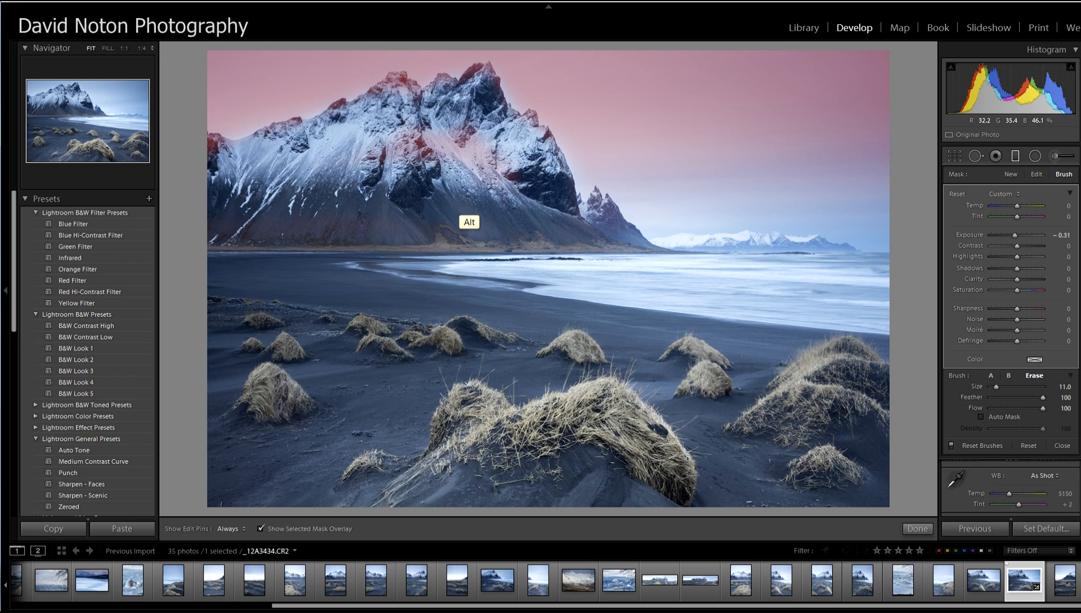
{"action": "key", "text": "h"}
{"action": "key", "text": "alt"}
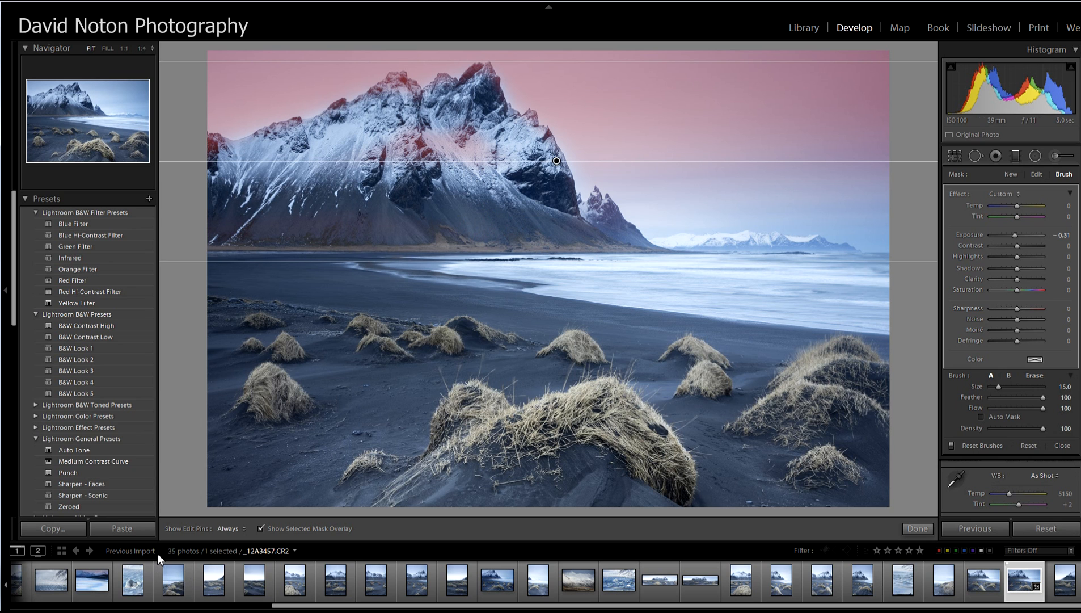
- Hide the mask overlay and paint the filter back into the sky beside the mountain's right edge and left ridge, using brush size 5
{"action": "left_click", "coordinate": [261, 528]}
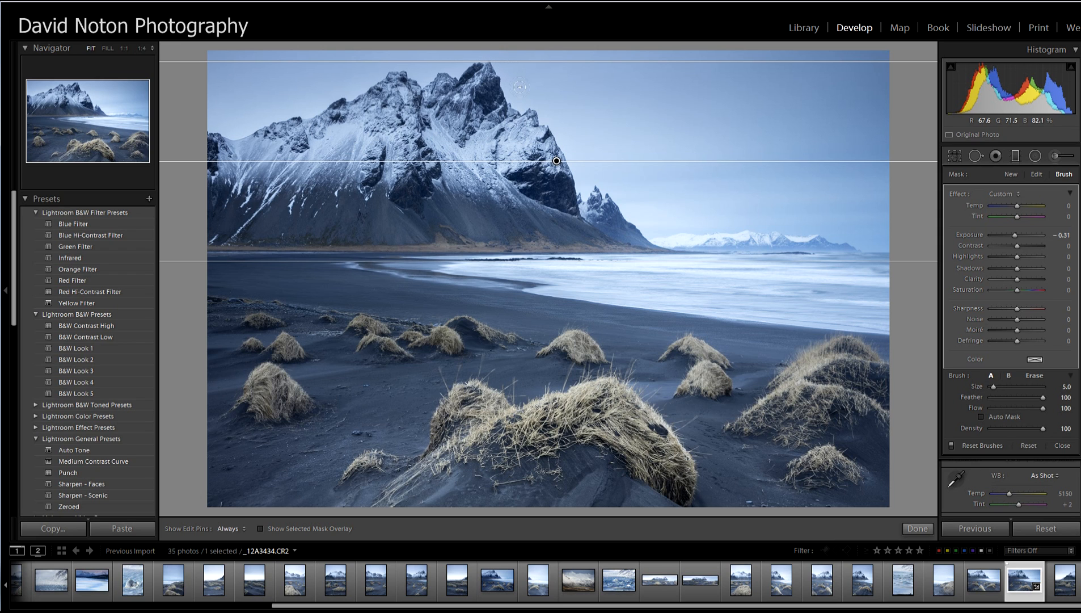
{"action": "key", "text": "h"}
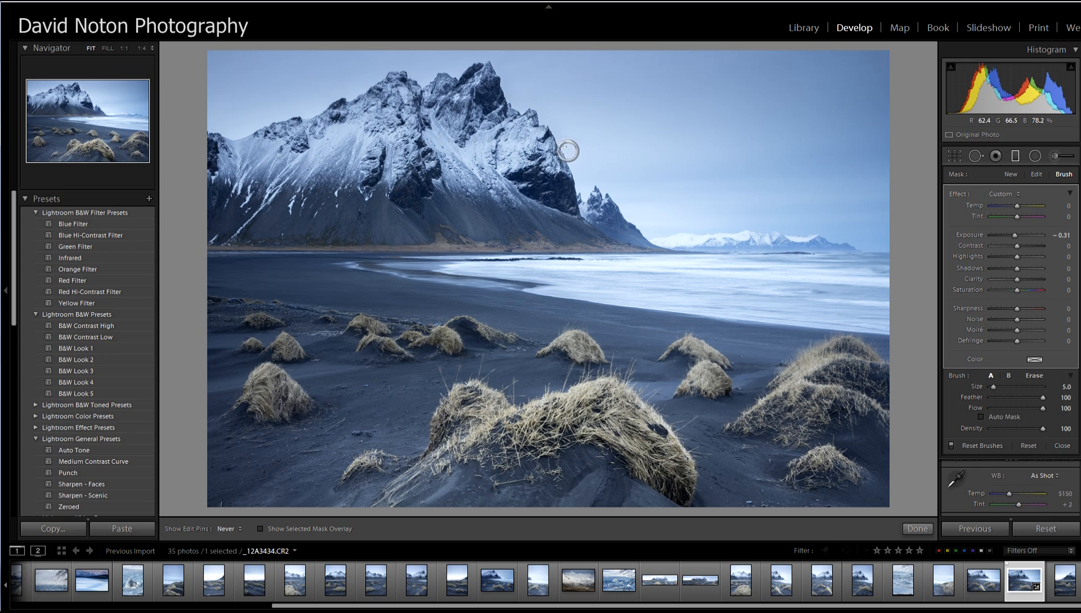
{"action": "key", "text": "h"}
{"action": "key", "text": "h"}
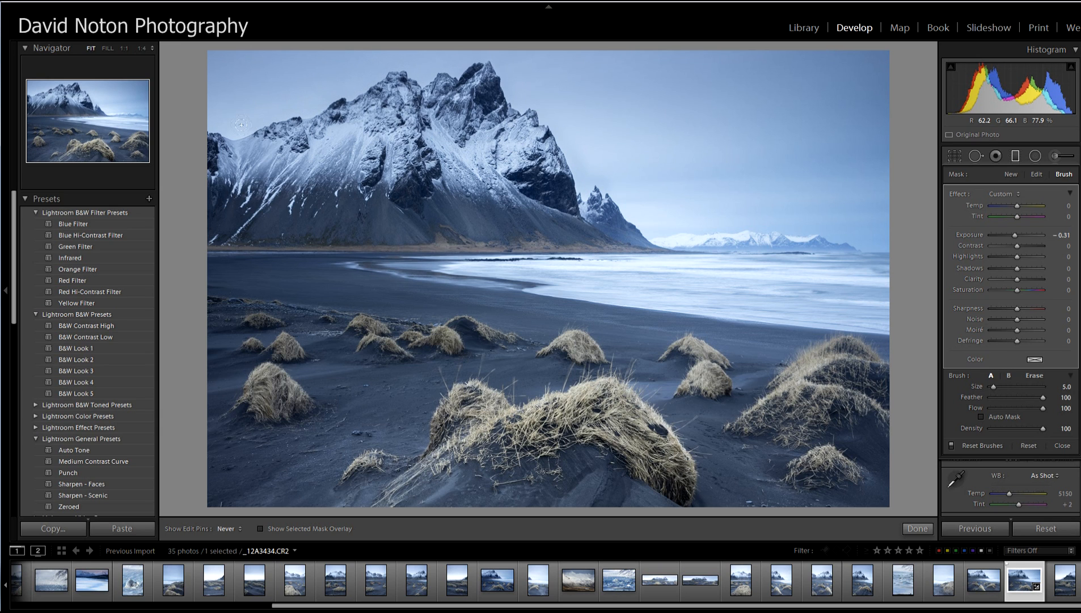
{"action": "key", "text": "h"}
{"action": "key", "text": "h"}
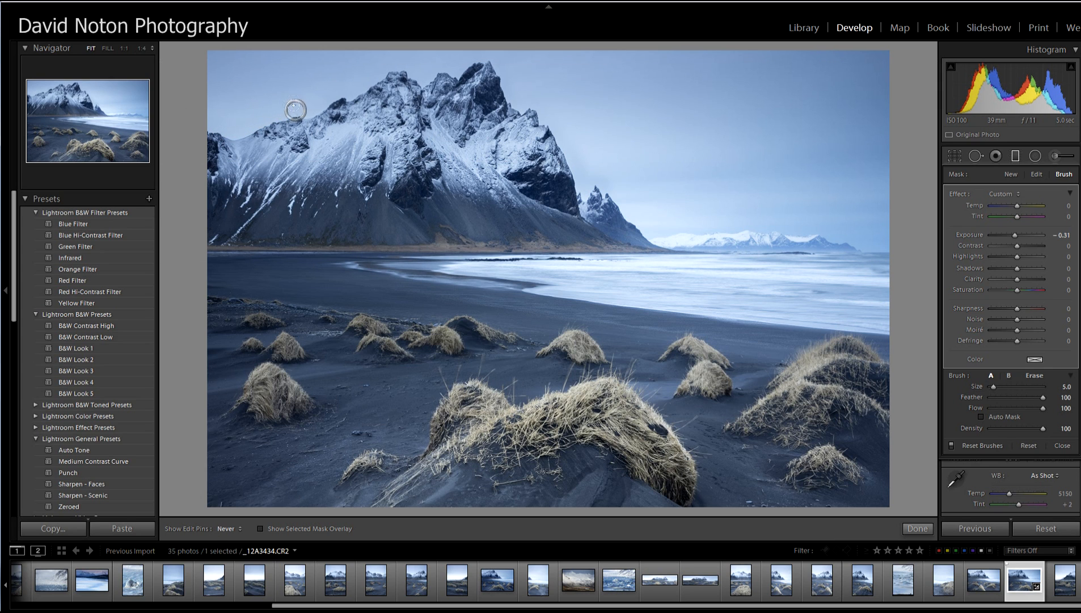
{"action": "key", "text": "h"}
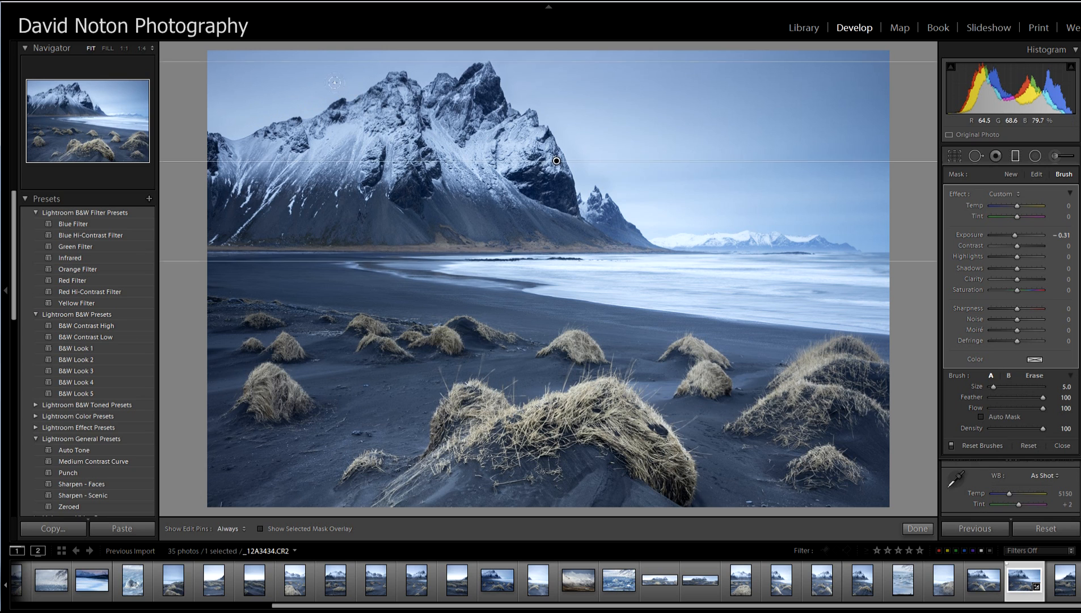
- Paint the filter back into the sky around the central peaks and down the mountain's right-hand slope
{"action": "key", "text": "h"}
{"action": "key", "text": "h"}
{"action": "key", "text": "h"}
{"action": "left_click_drag", "start_coordinate": [420, 78], "coordinate": [435, 68]}
{"action": "right_click", "coordinate": [441, 66]}
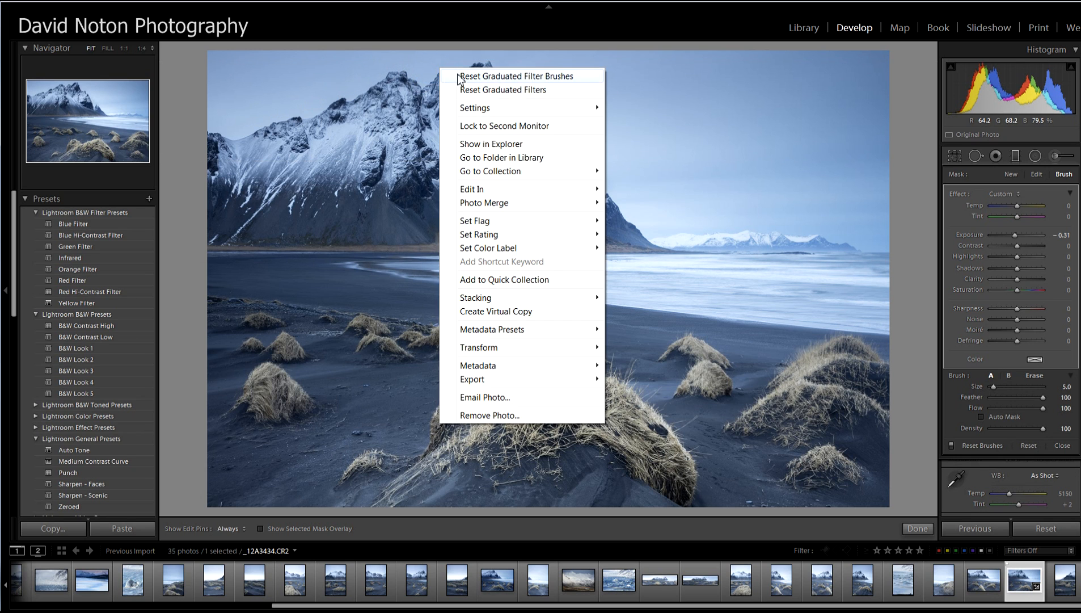
{"action": "left_click", "coordinate": [447, 64]}
{"action": "key", "text": "h"}
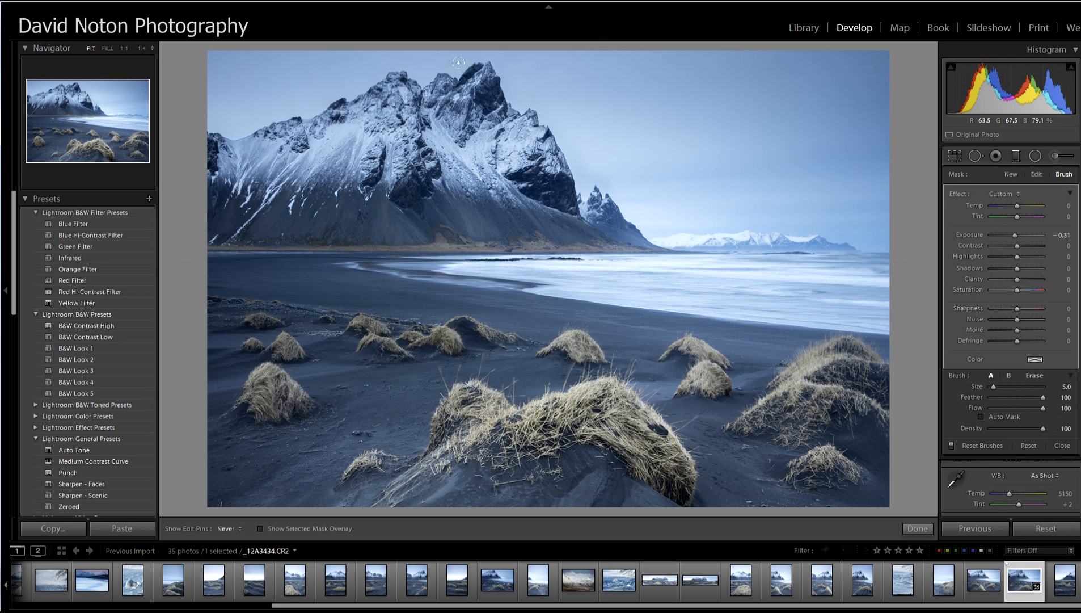
{"action": "mouse_move", "coordinate": [491, 58]}
{"action": "left_mouse_down"}
{"action": "mouse_move", "coordinate": [518, 101]}
{"action": "mouse_move", "coordinate": [566, 132]}
{"action": "mouse_move", "coordinate": [582, 198]}
{"action": "left_mouse_up"}
{"action": "key", "text": "h"}
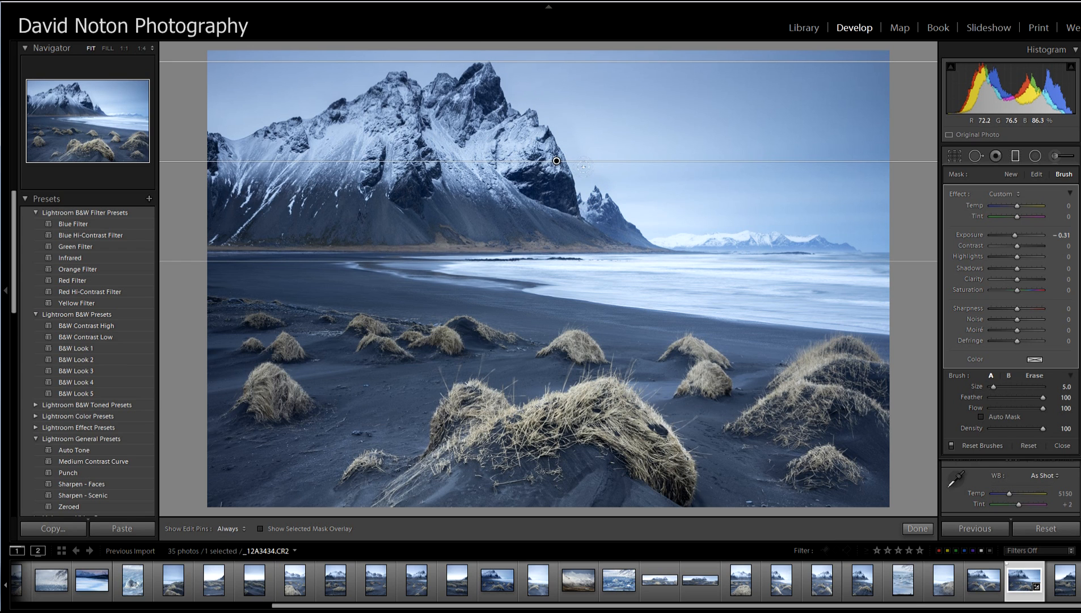
- Brush the filter over the sky around the mountain at size 8, and step back one brush stroke in the history
{"action": "key", "text": "h"}
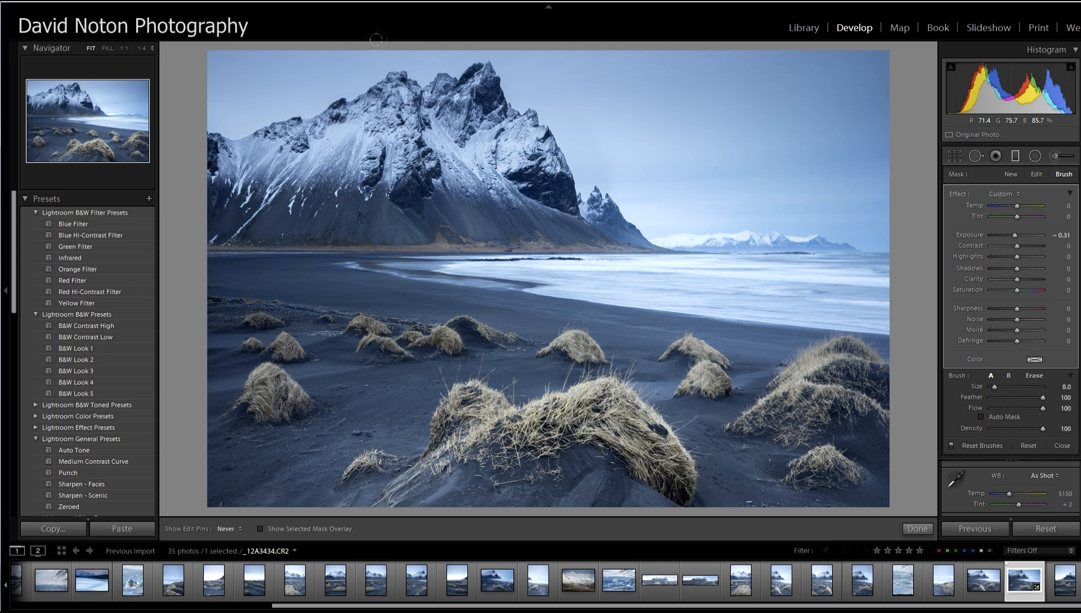
{"action": "key", "text": "h"}
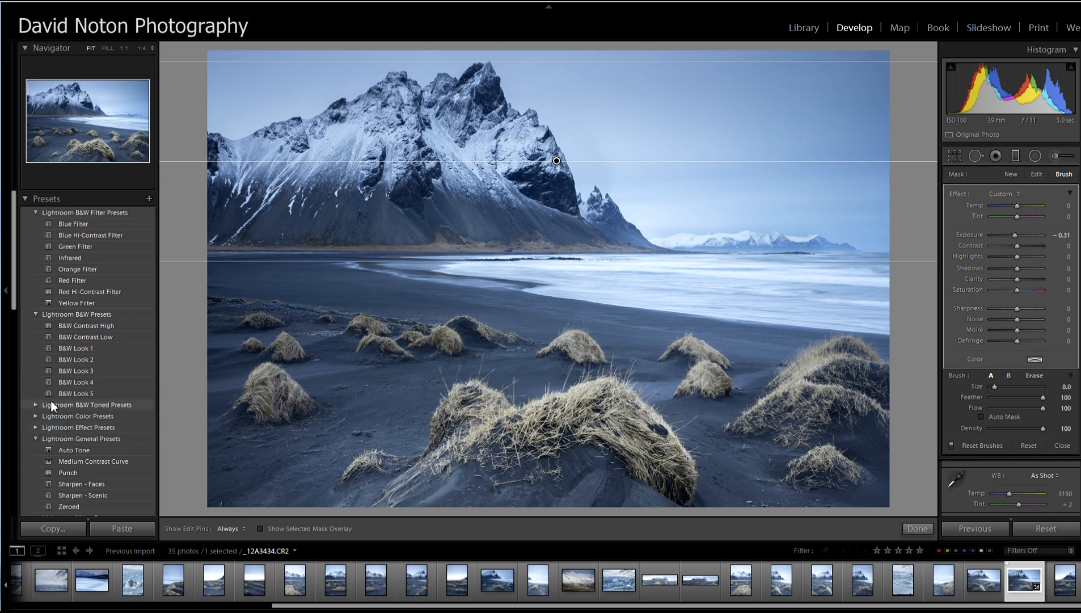
{"action": "scroll", "coordinate": [88, 340], "scroll_direction": "down", "scroll_amount": 5}
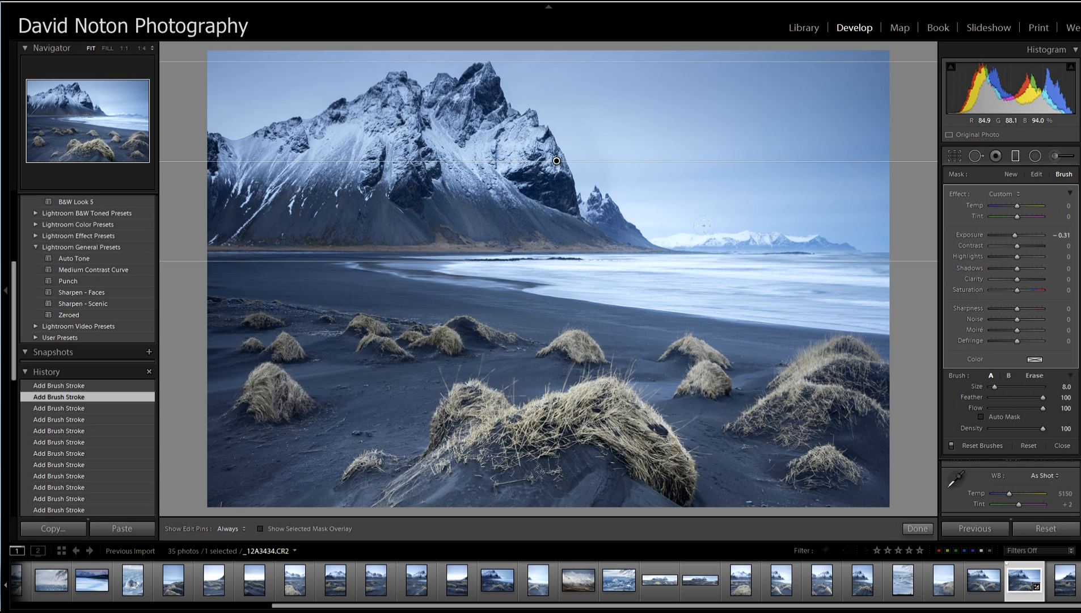
- Enlarge the photo area, hide the edit pins and brush the filter along the horizon at the distant snowy mountains, using brush size 4
{"action": "left_click", "coordinate": [700, 8]}
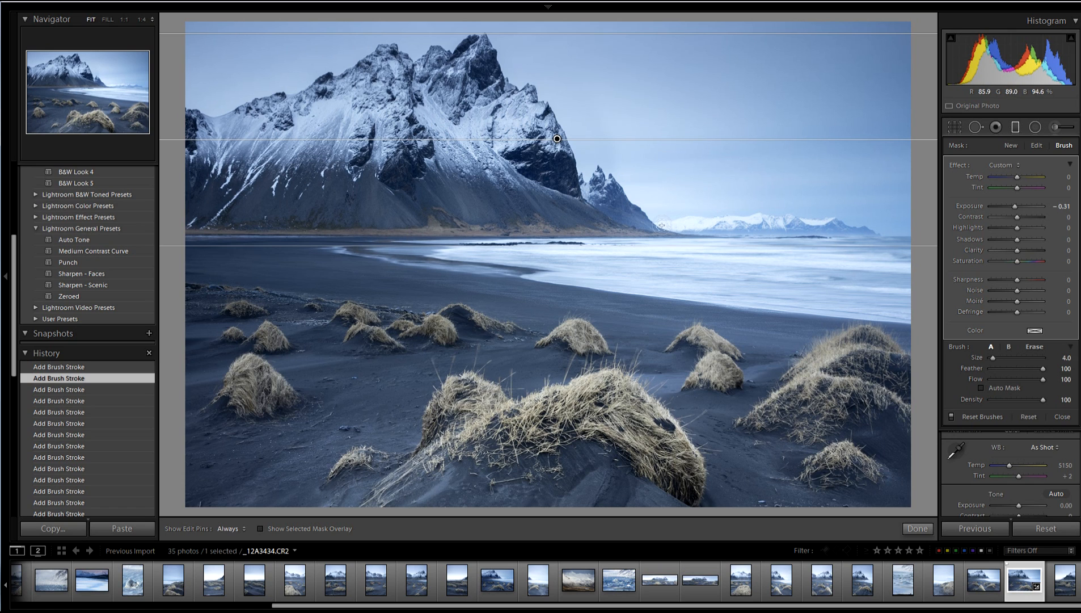
{"action": "key", "text": "h"}
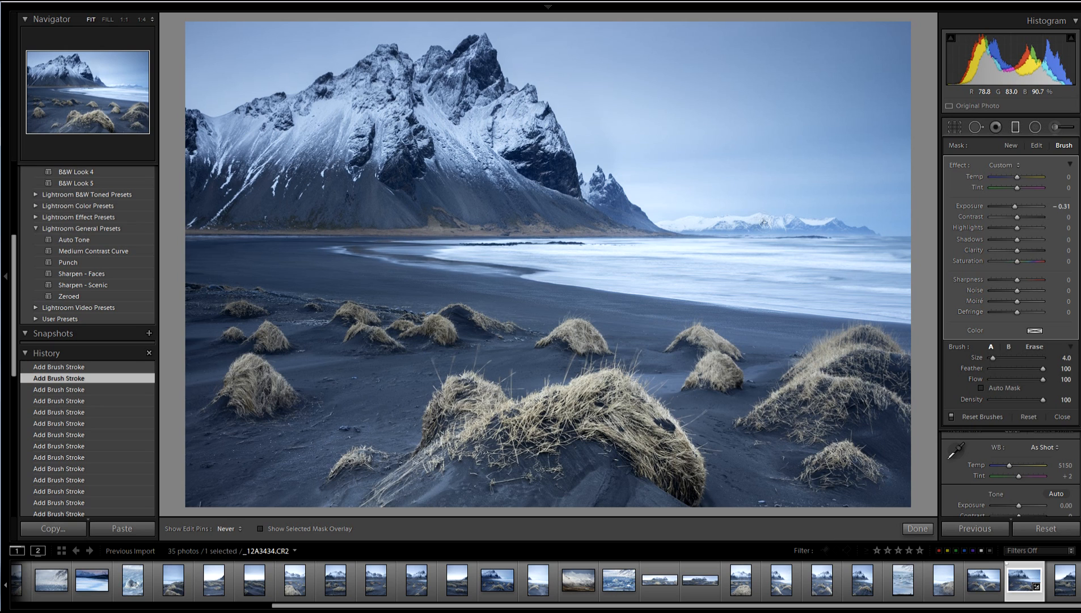
{"action": "left_click_drag", "start_coordinate": [826, 224], "coordinate": [828, 227]}
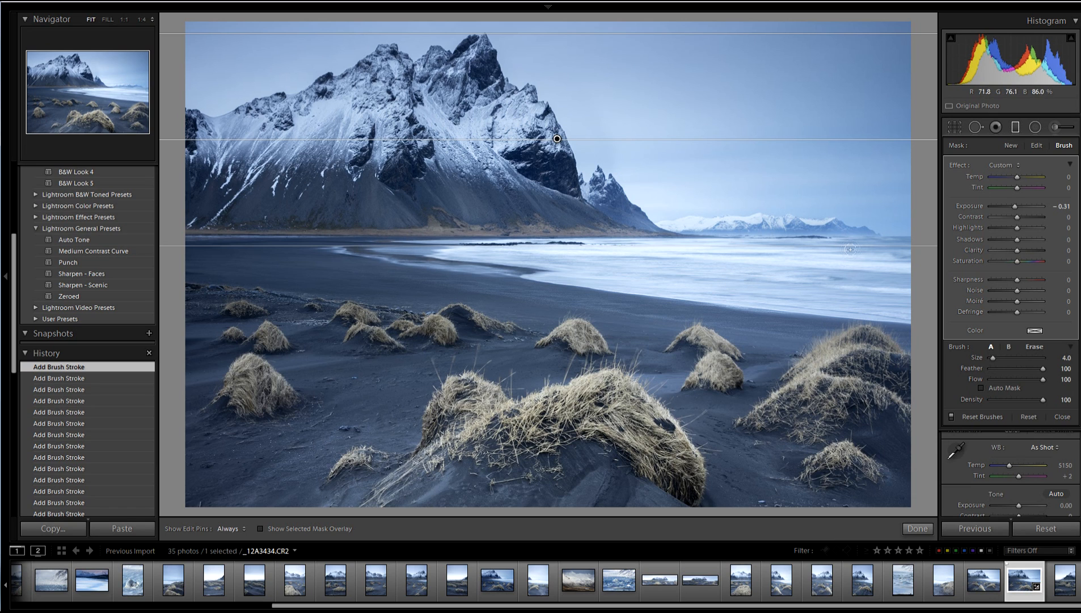
- Undo and restore the last brush stroke to compare the sky without the edit pins, and close the graduated filter
{"action": "key", "text": "ctrl+z"}
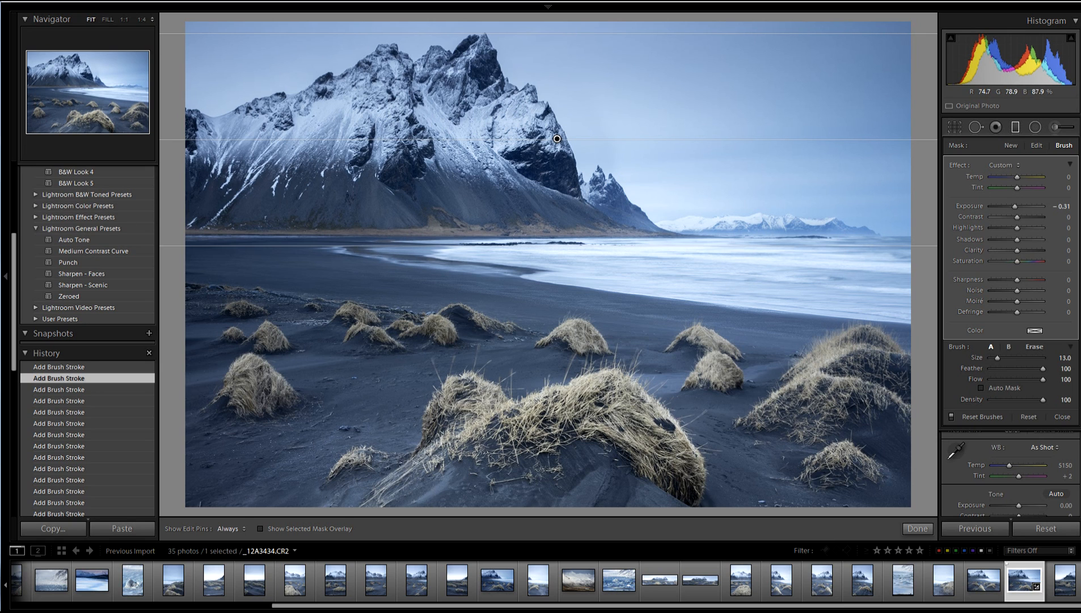
{"action": "key", "text": "h"}
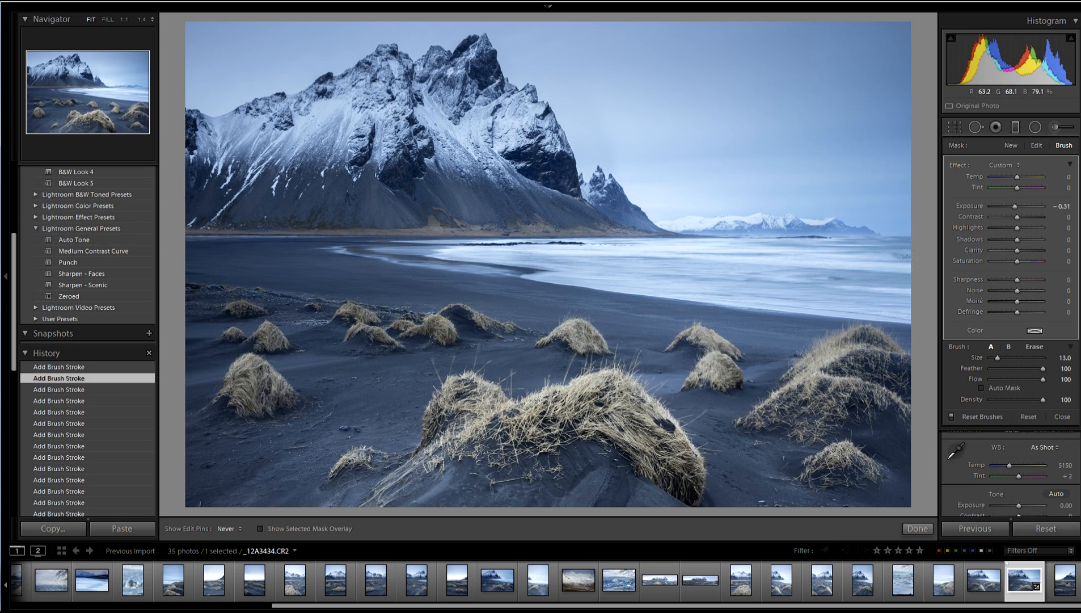
{"action": "key", "text": "h"}
{"action": "key", "text": "ctrl+shift+z"}
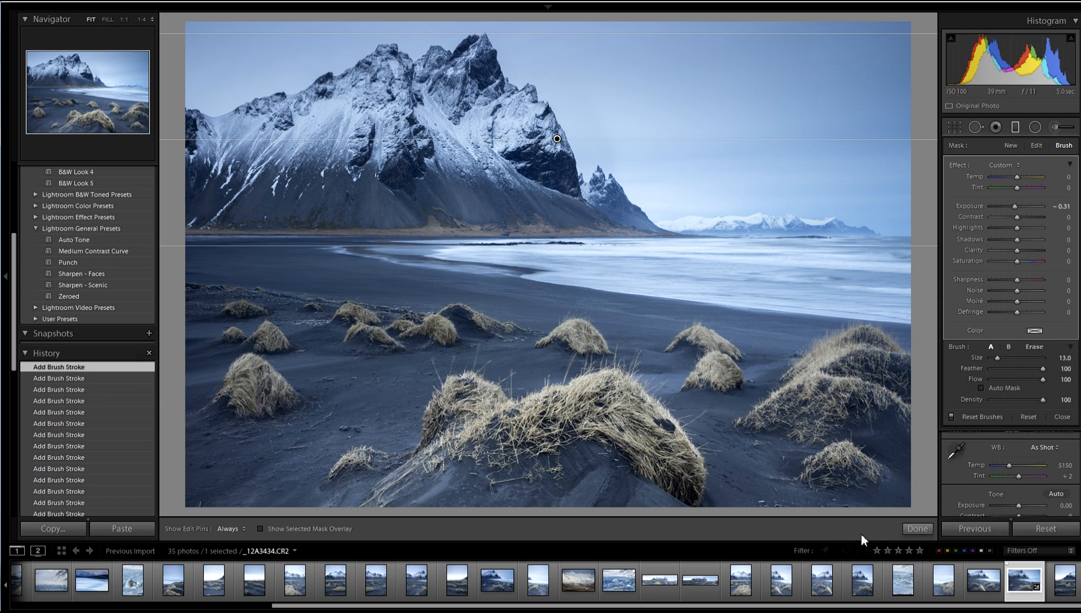
{"action": "left_click", "coordinate": [917, 528]}
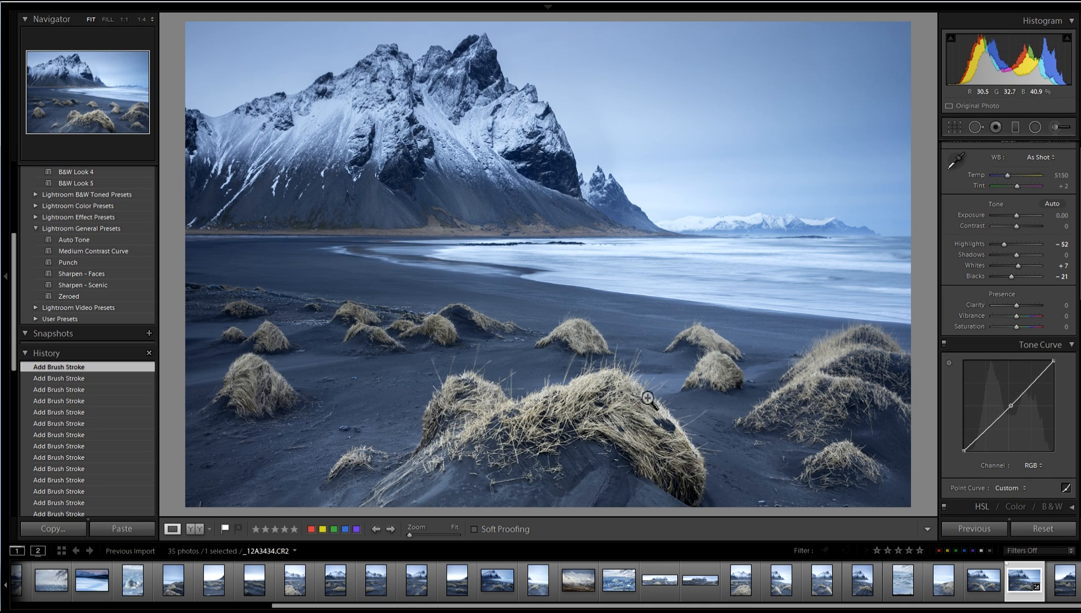
- Add a second, slightly tilted graduated filter rising from the foreground sand, and move its centre up to the middle grass tufts
{"action": "left_click", "coordinate": [1015, 127]}
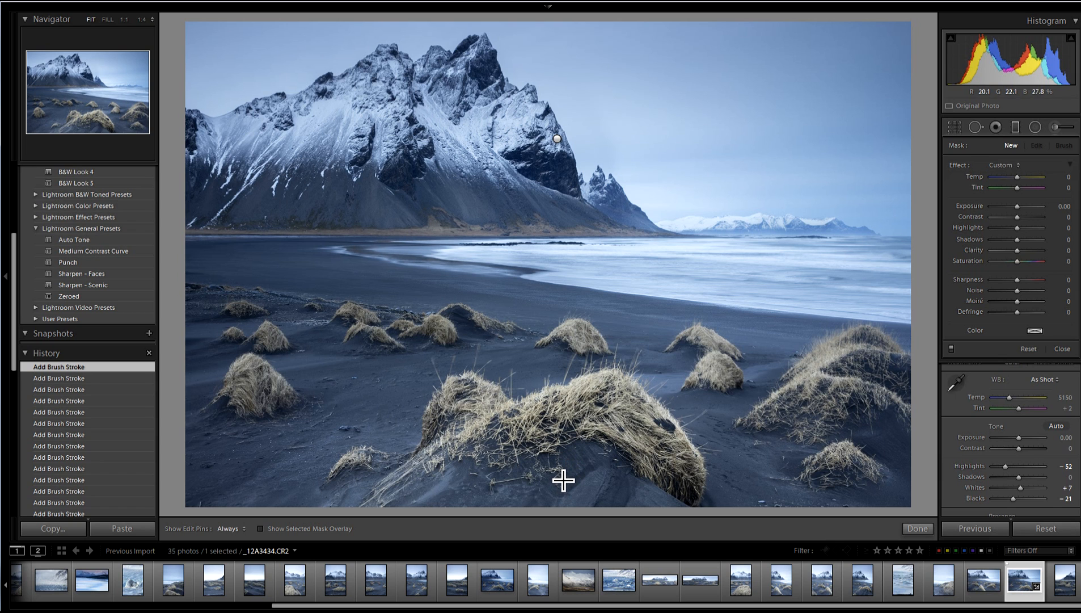
{"action": "left_click_drag", "start_coordinate": [553, 499], "coordinate": [573, 374]}
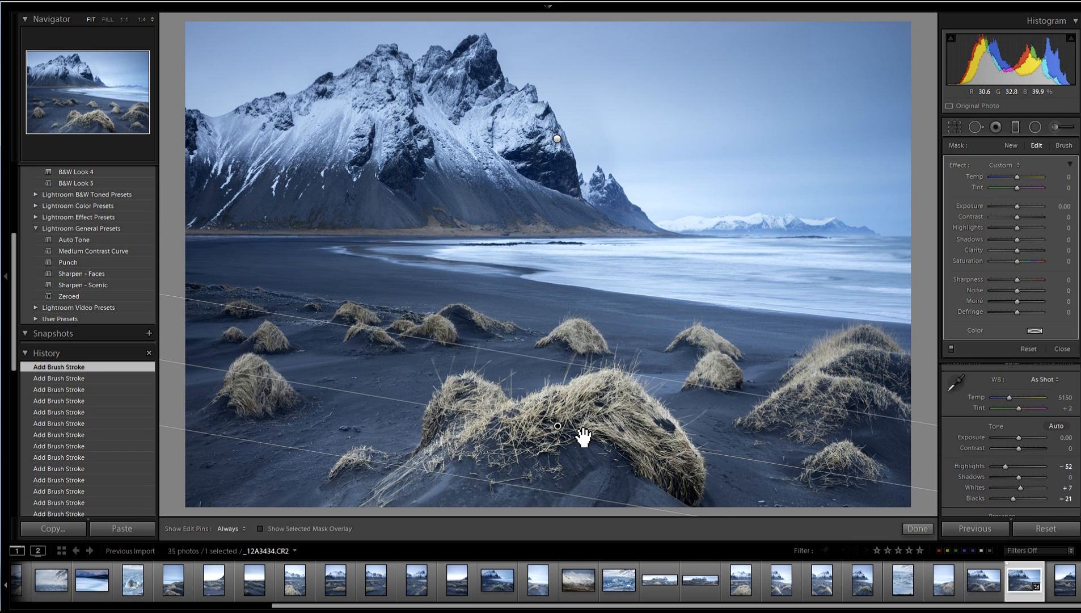
{"action": "left_click_drag", "start_coordinate": [559, 426], "coordinate": [596, 357]}
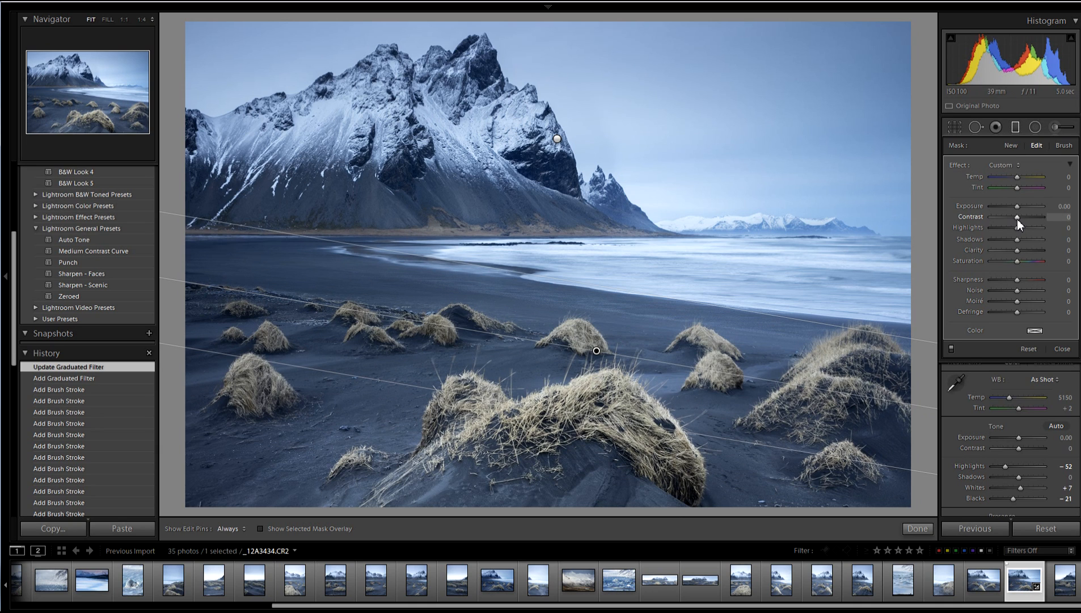
- Set the foreground graduated filter's contrast to 34, try a slight exposure change and reset its exposure to 0.00
{"action": "scroll", "coordinate": [1020, 217], "scroll_direction": "up", "scroll_amount": 3}
{"action": "scroll", "coordinate": [1028, 217], "scroll_direction": "up", "scroll_amount": 2}
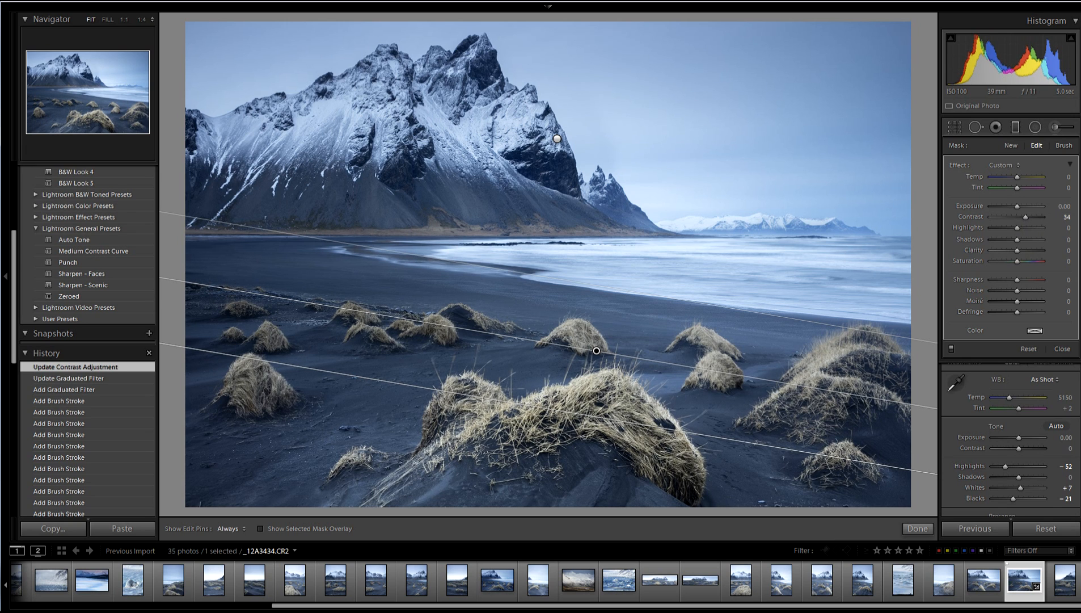
{"action": "left_click_drag", "start_coordinate": [1017, 206], "coordinate": [1019, 206]}
{"action": "double_click", "coordinate": [1019, 206]}
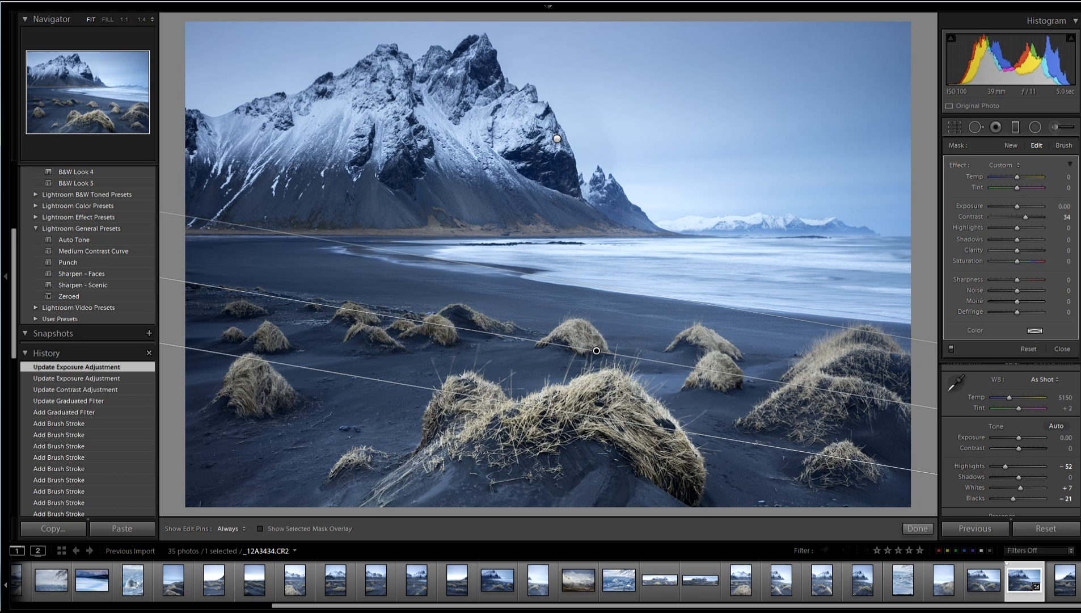
- Finish the graduated filter and compare the photo side by side in the Before and After view
{"action": "left_click", "coordinate": [919, 529]}
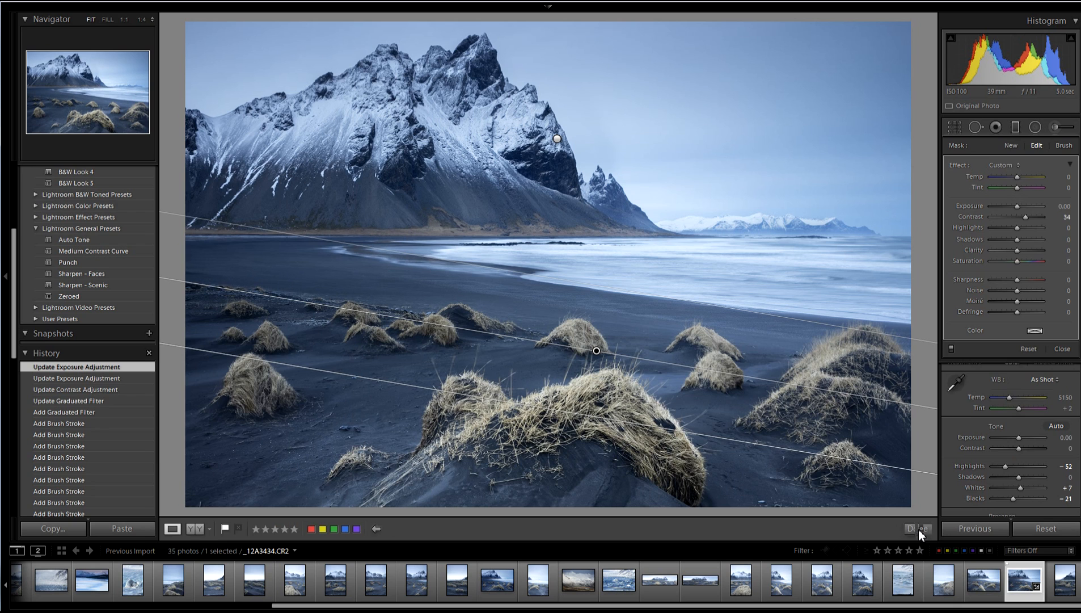
{"action": "left_click", "coordinate": [194, 528]}
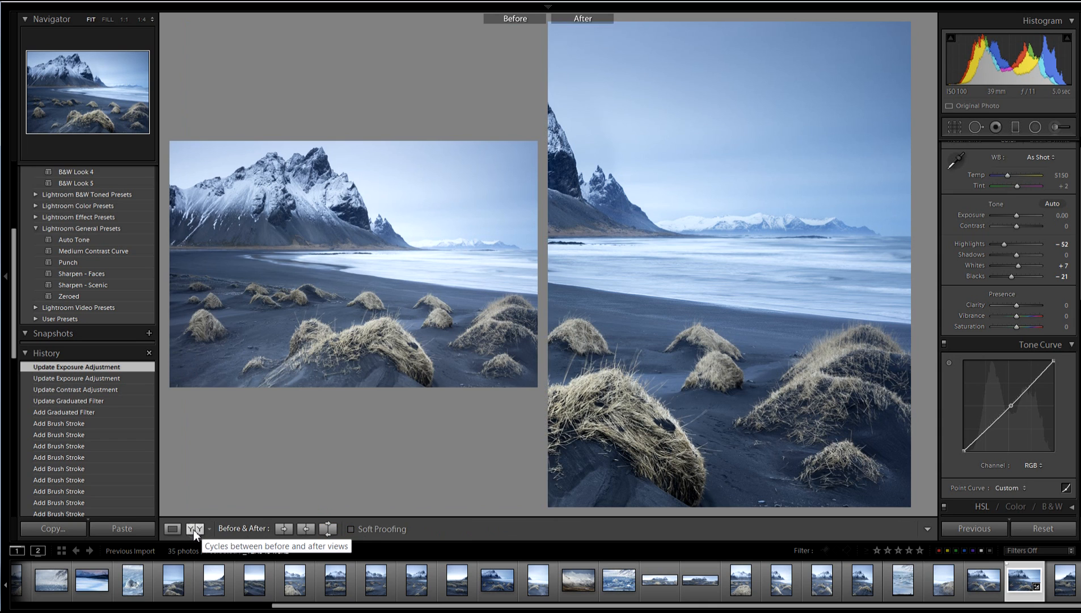